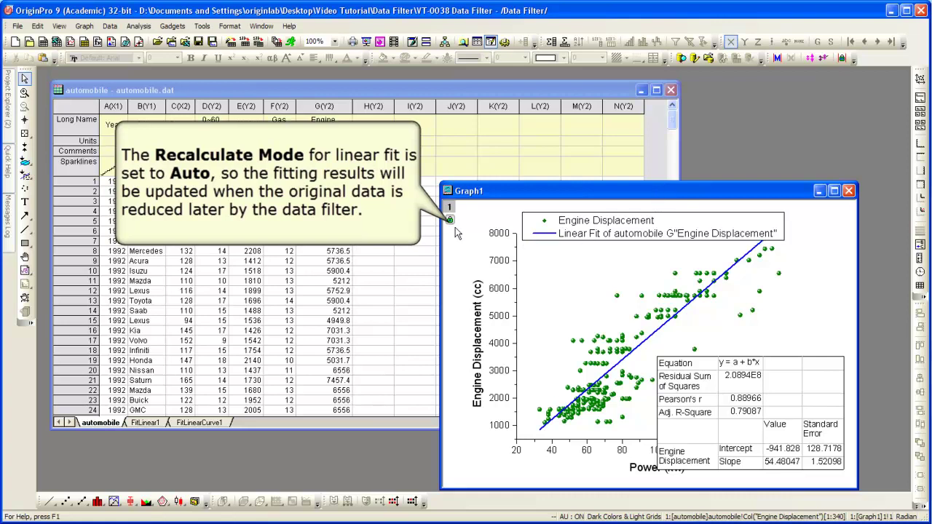
click(450, 220)
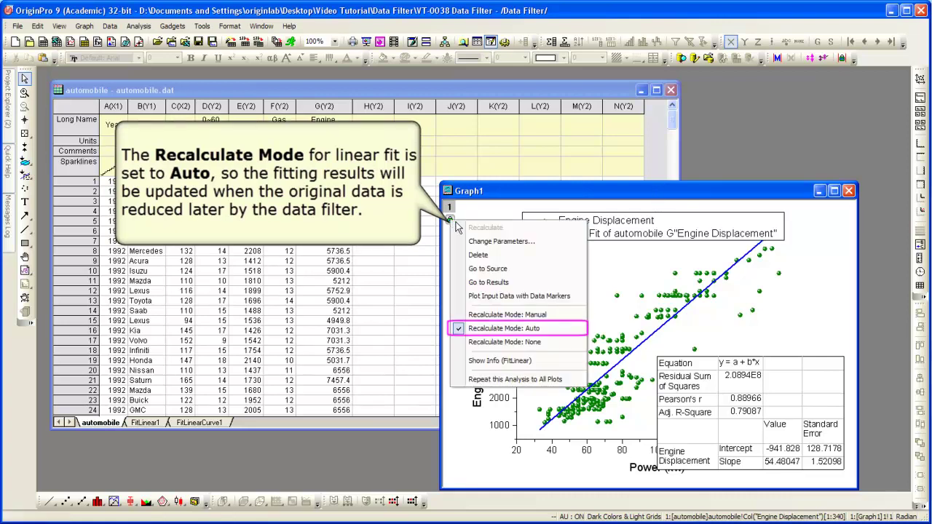
click(564, 329)
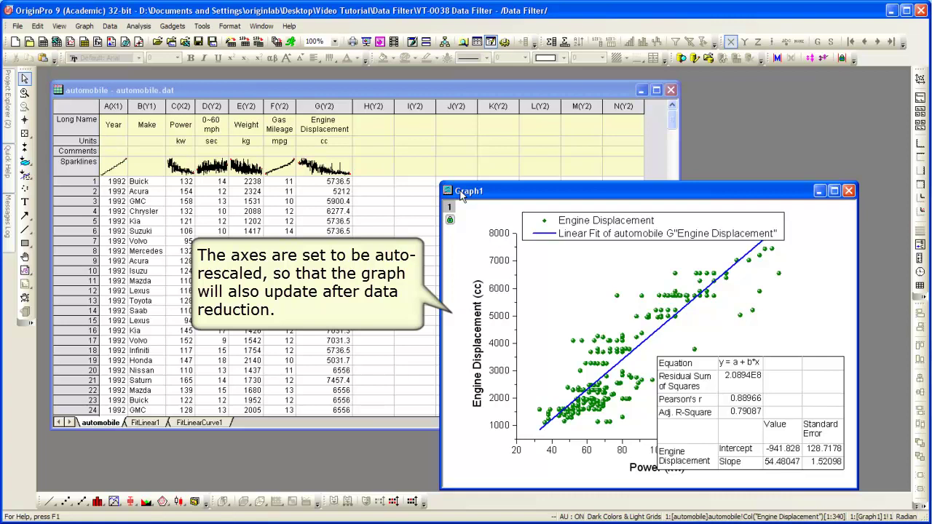
double_click(516, 265)
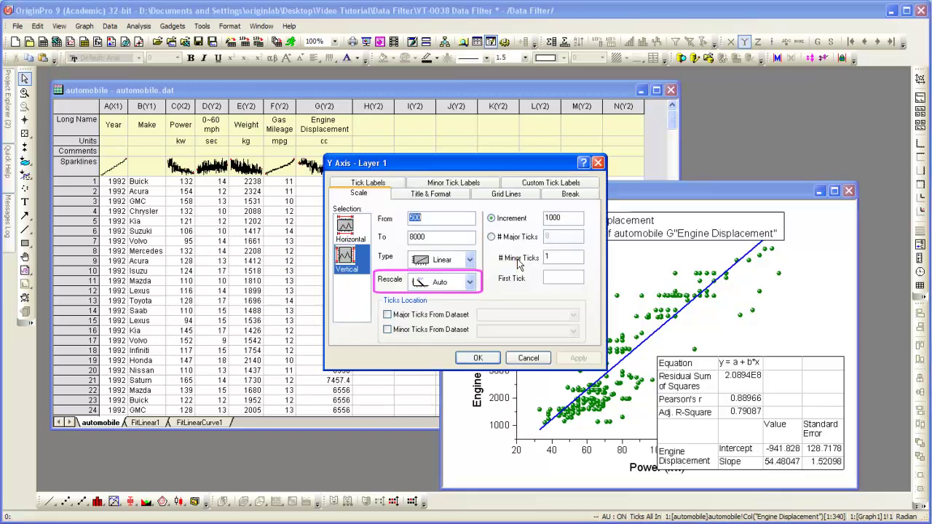
click(345, 231)
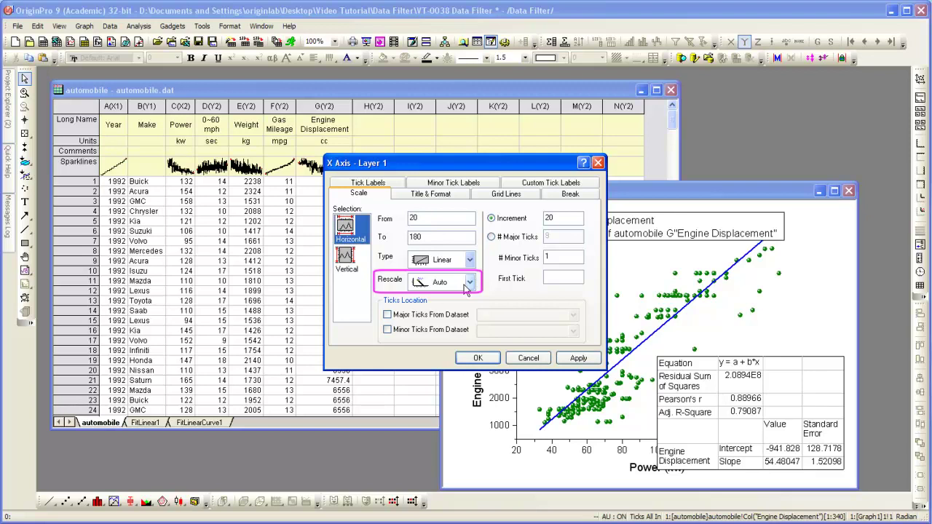
click(533, 357)
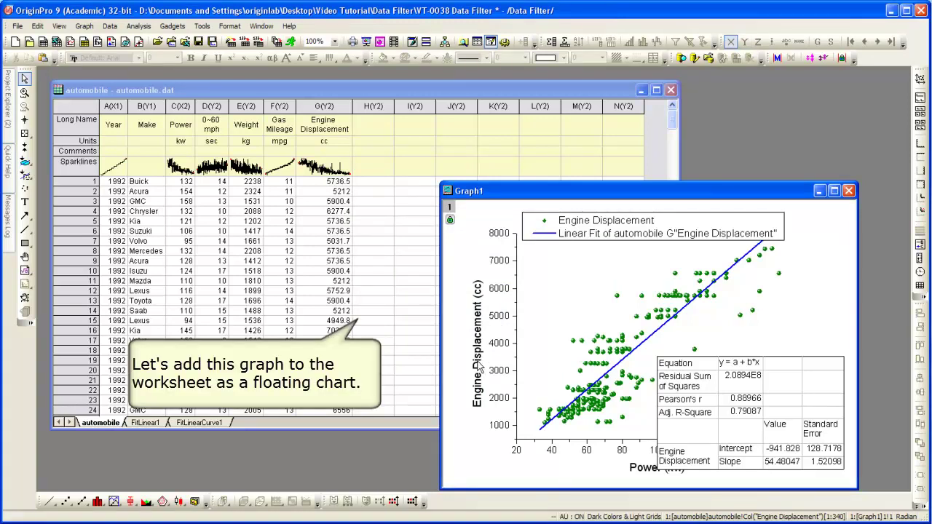
Embed Graph1 from the Graph Browser into the automobile worksheet's empty grey area
click(498, 90)
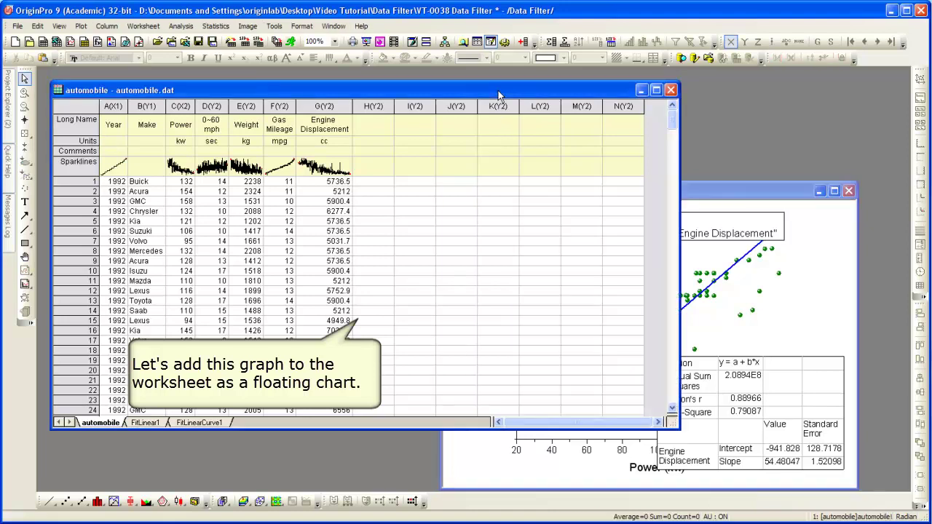
right_click(654, 194)
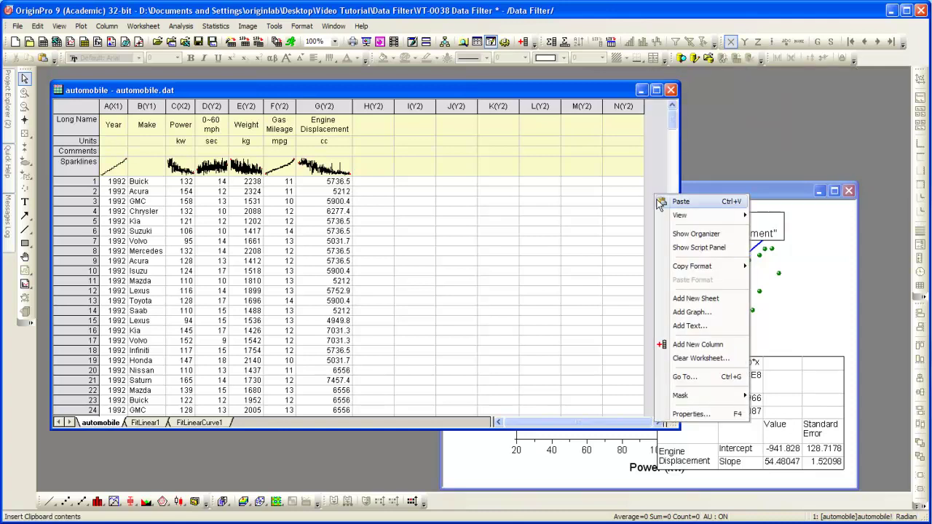
click(717, 313)
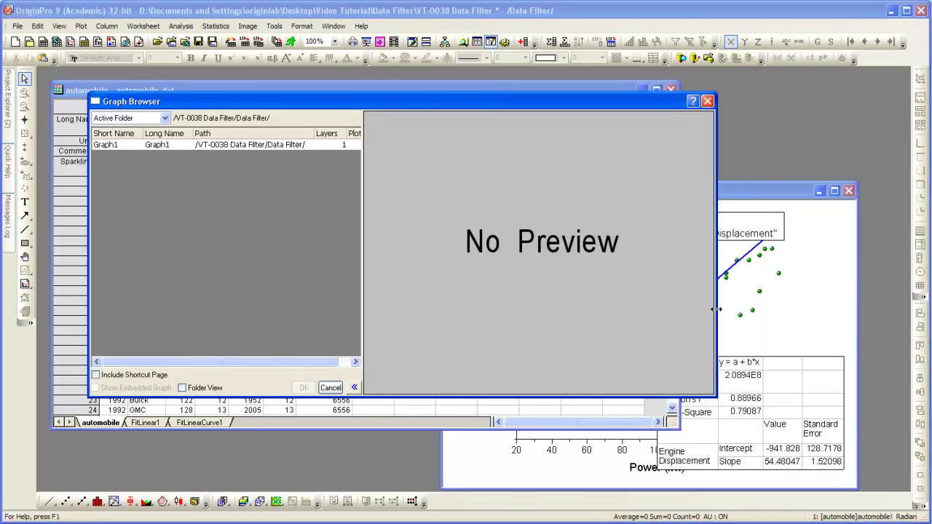
click(269, 145)
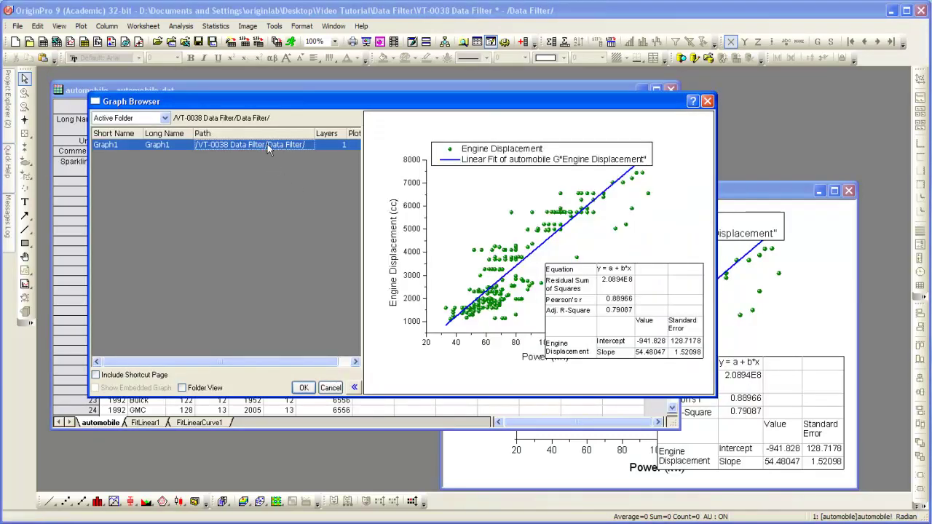
click(304, 389)
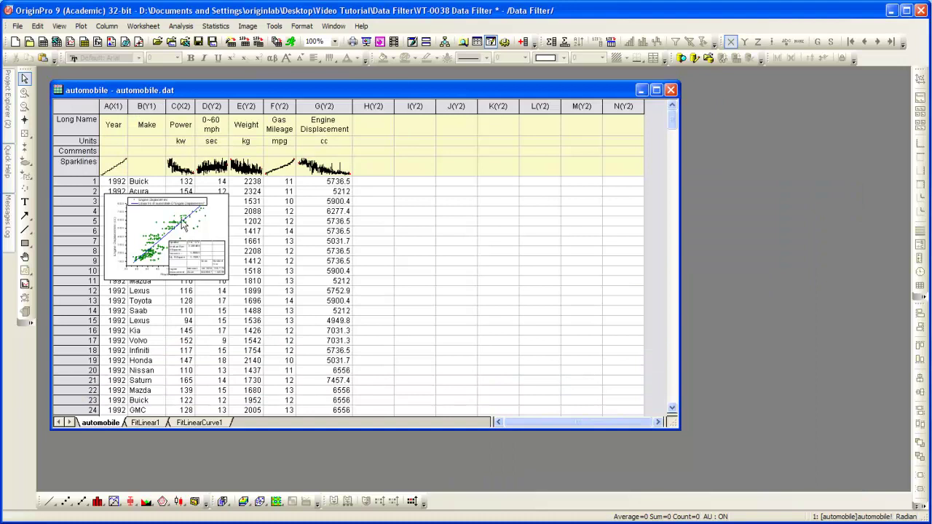
Move the embedded Graph1 beside columns H–J and enlarge it to fill the empty area
drag(182, 226, 428, 203)
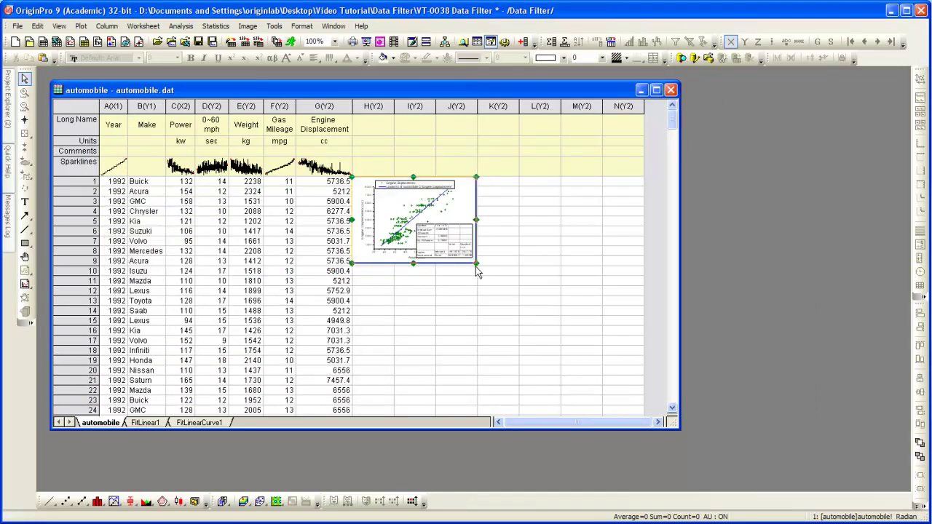
drag(475, 263, 645, 375)
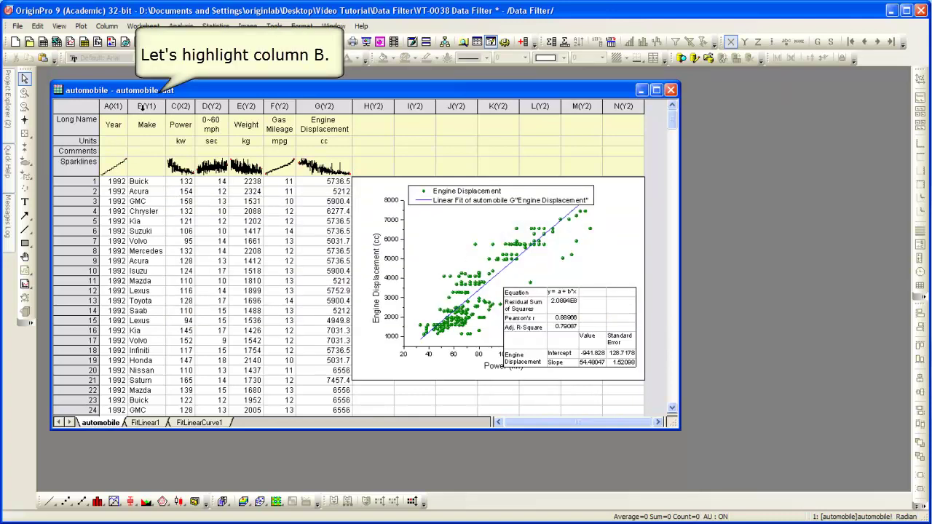
Filter the Make column to exclude Buick, Kia, Lincoln, Mercedes, Saab and Volvo
click(143, 106)
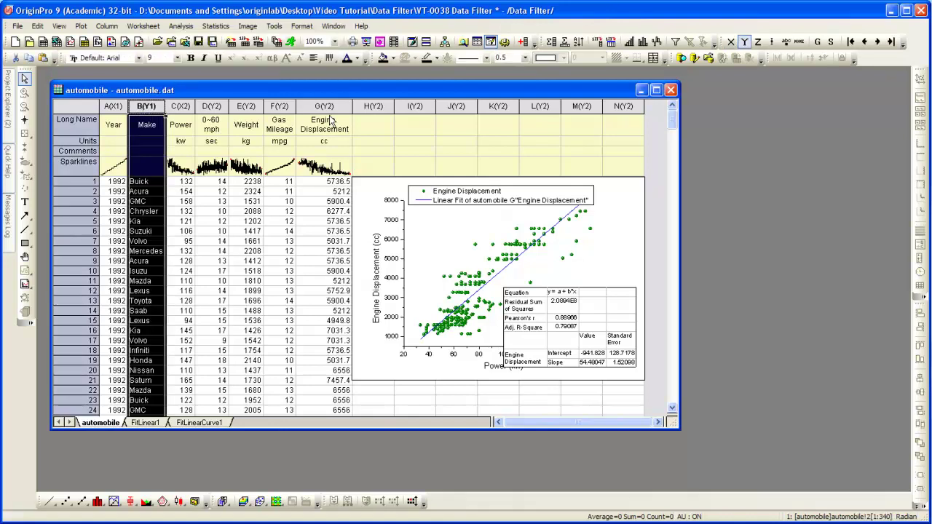
click(675, 42)
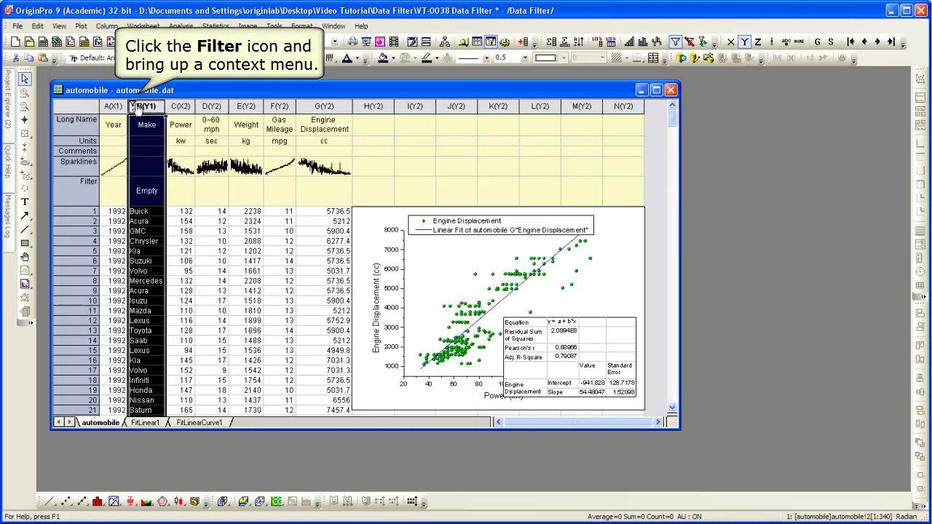
click(136, 108)
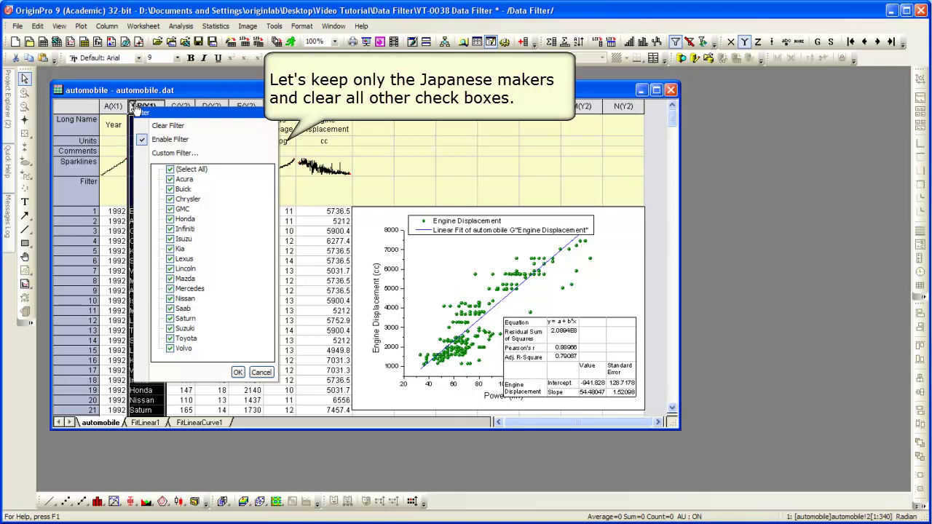
click(170, 188)
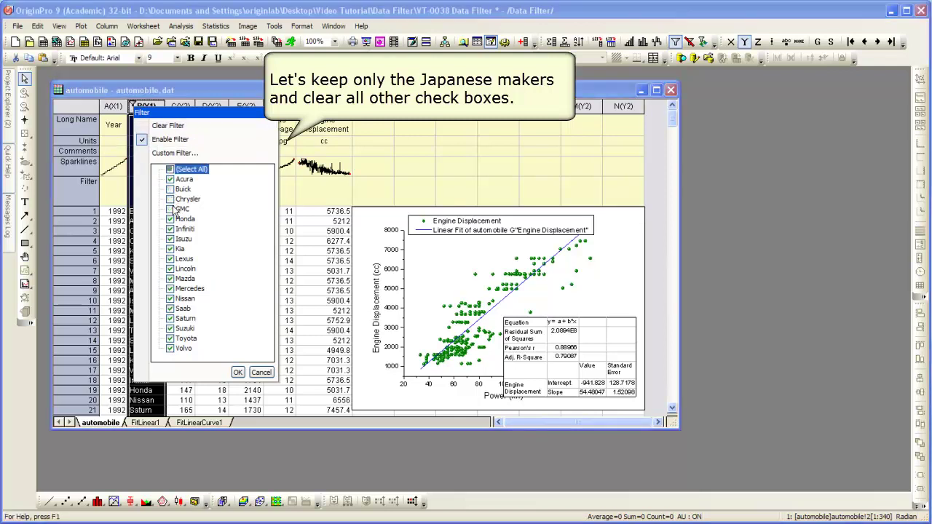
click(169, 250)
click(169, 269)
click(171, 289)
click(170, 308)
click(170, 349)
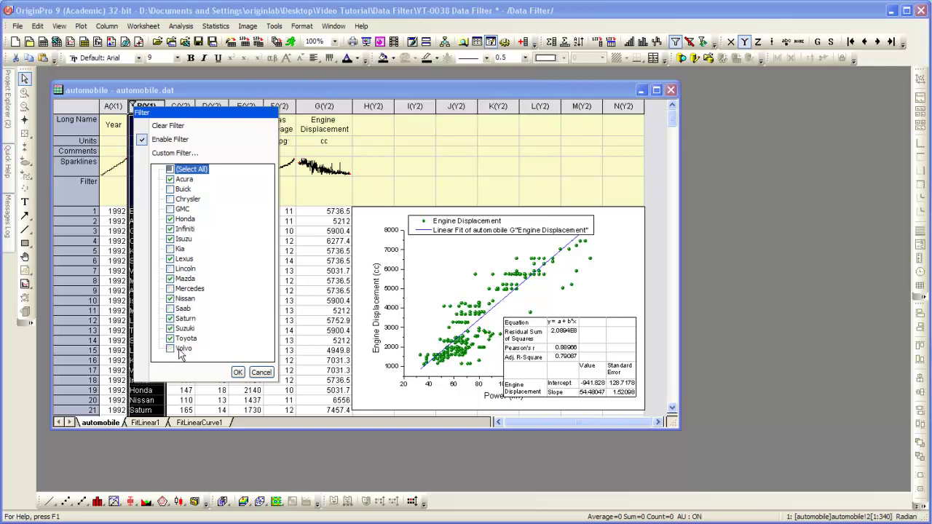
click(239, 372)
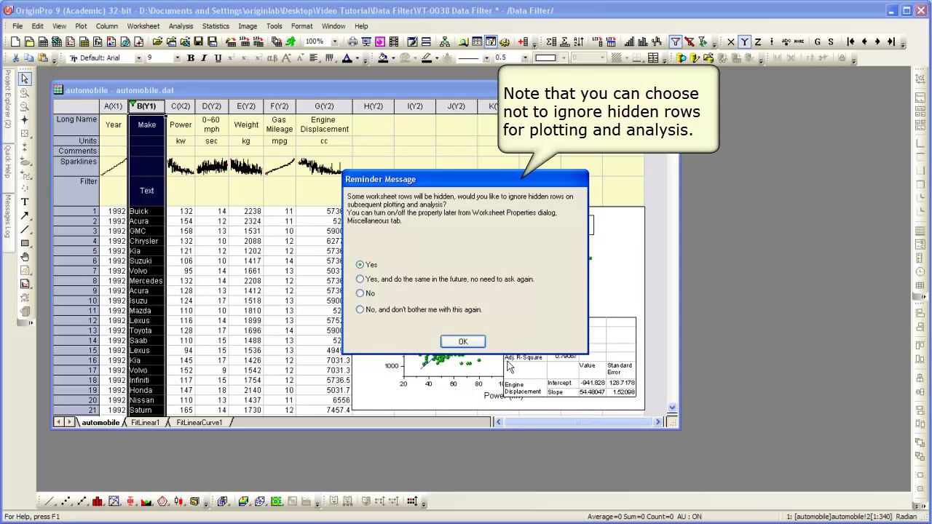
Confirm ignoring hidden rows so only Japanese-make rows show and the fit updates
click(479, 342)
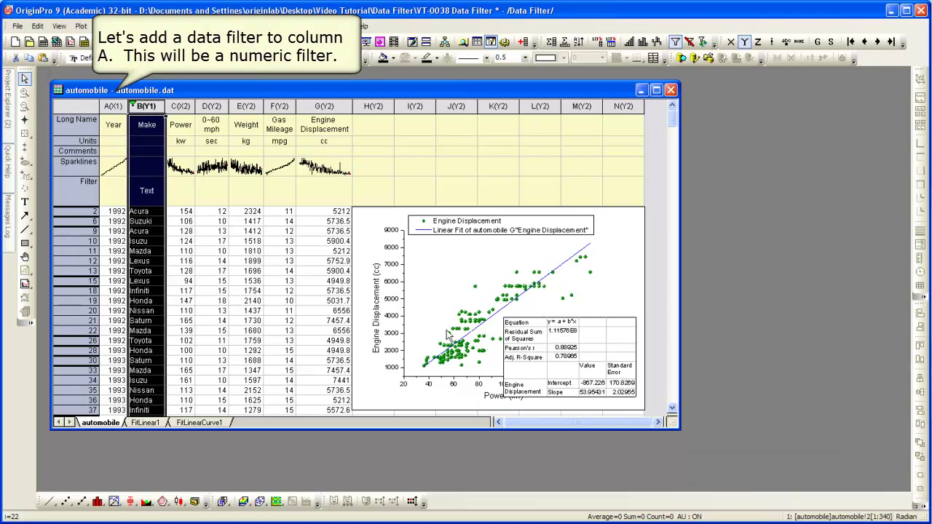
Add a Between filter on the Year column covering 1992 to 2004
click(110, 107)
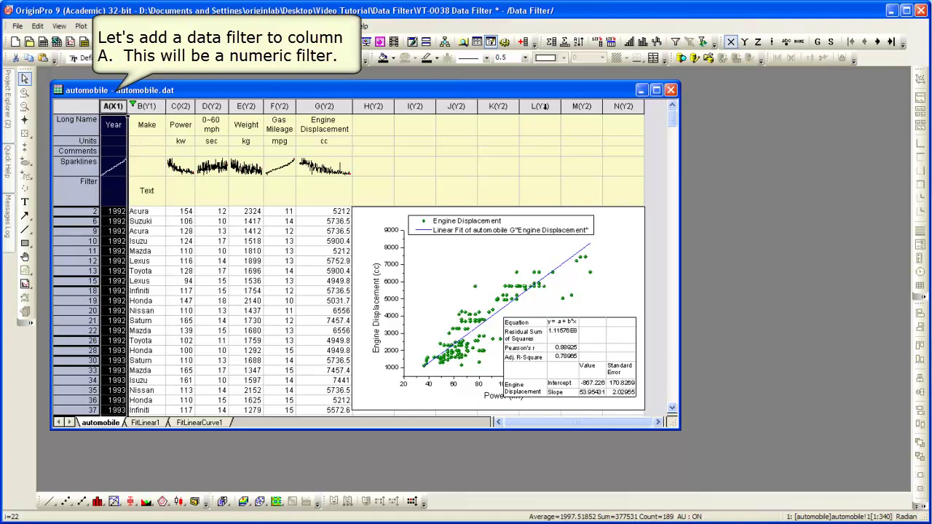
click(675, 42)
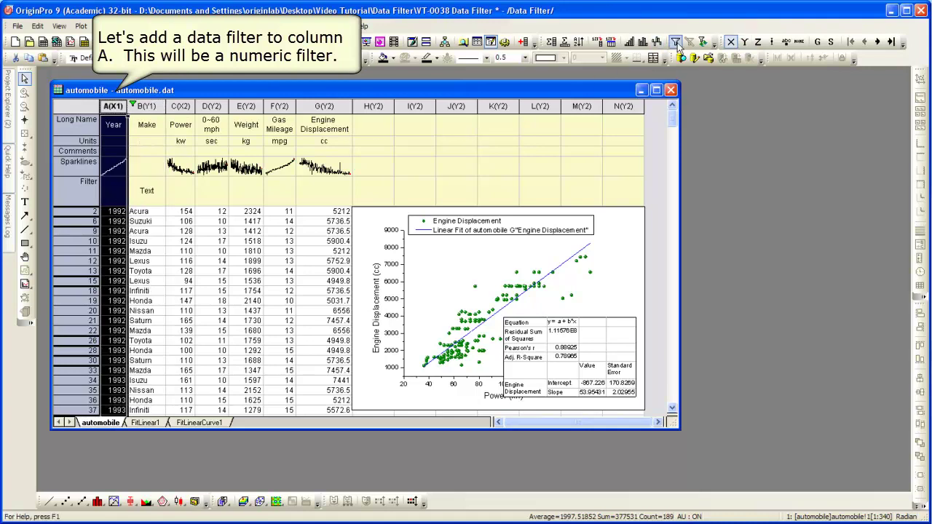
click(104, 107)
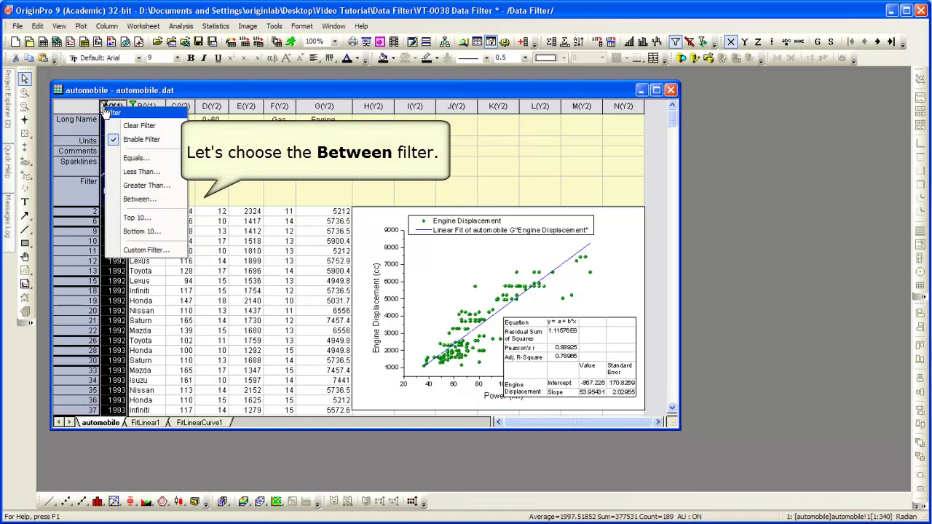
click(163, 206)
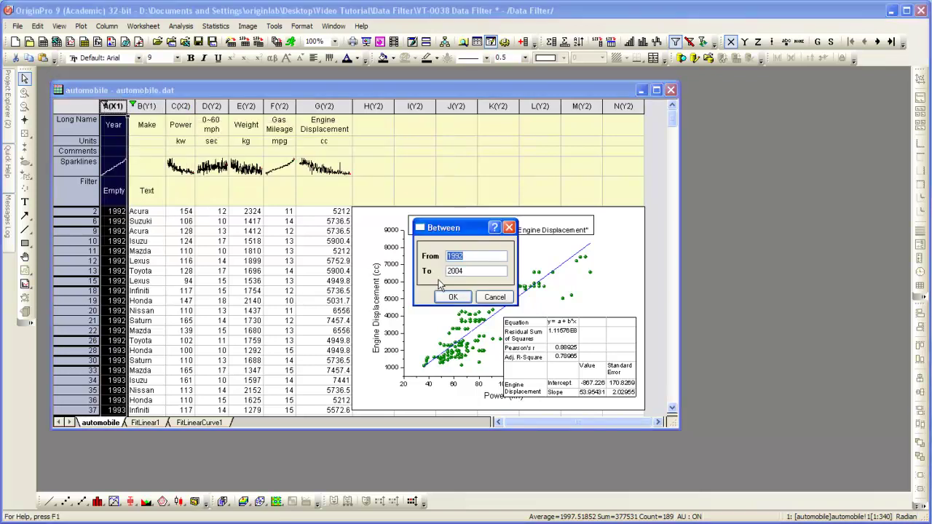
click(452, 297)
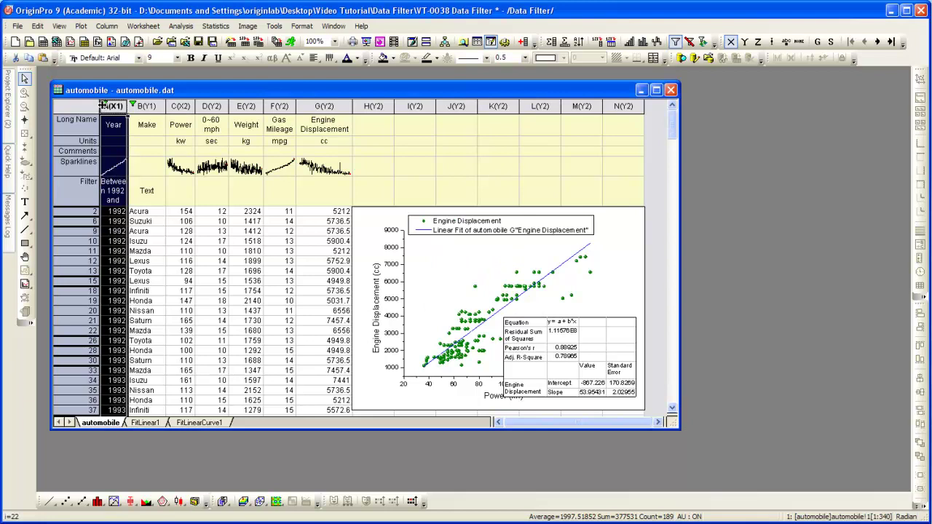
click(104, 106)
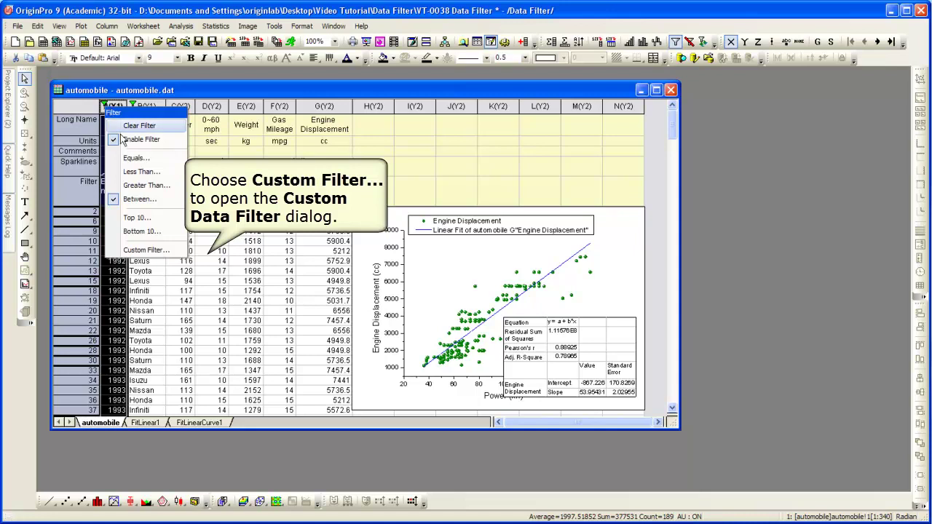
Edit the custom Year condition to between 1996 and 2000
click(149, 249)
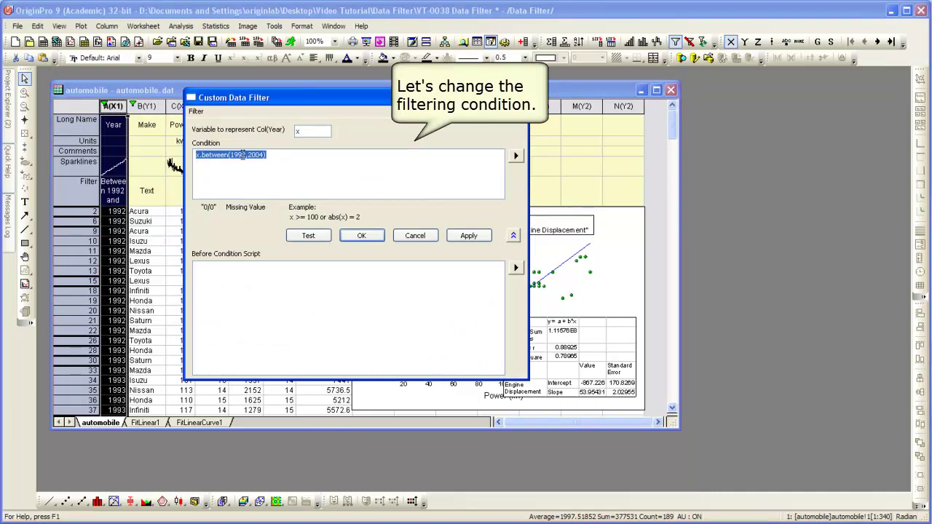
click(243, 155)
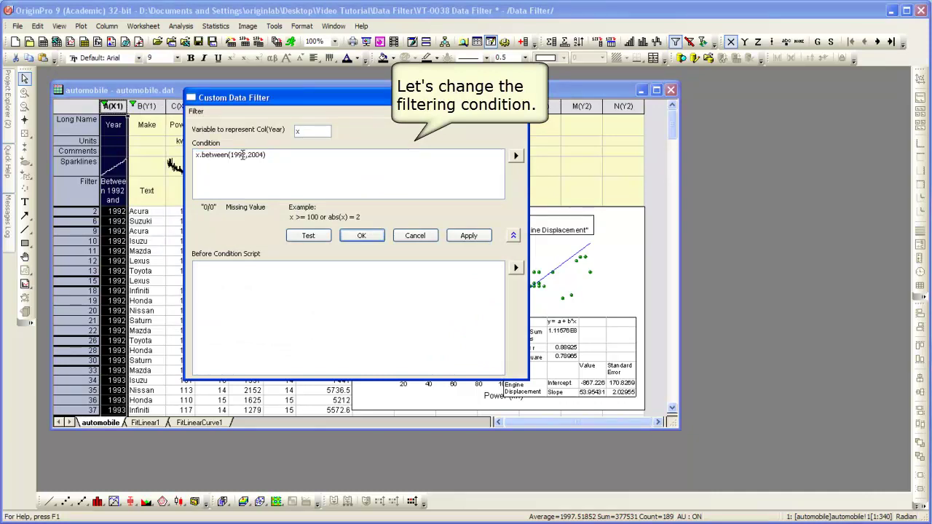
drag(242, 154, 247, 155)
text(6)
drag(259, 154, 263, 155)
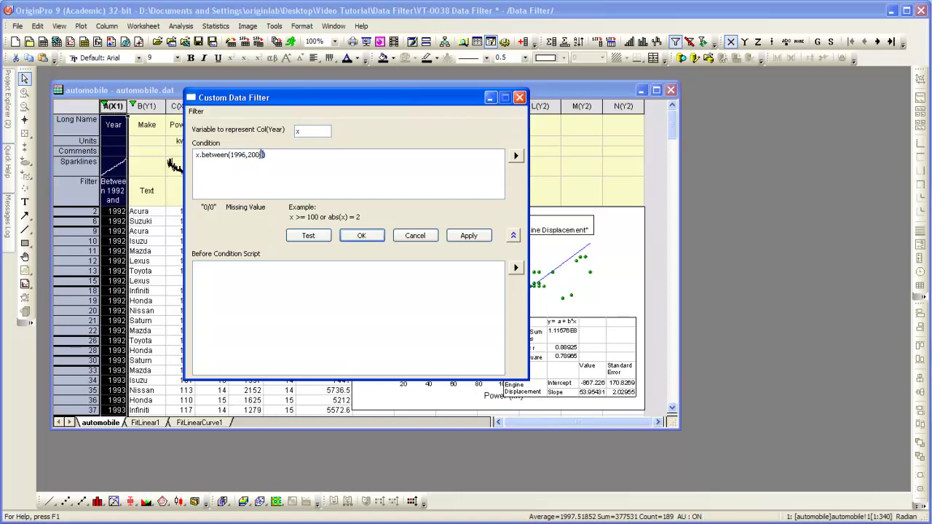
text(0)
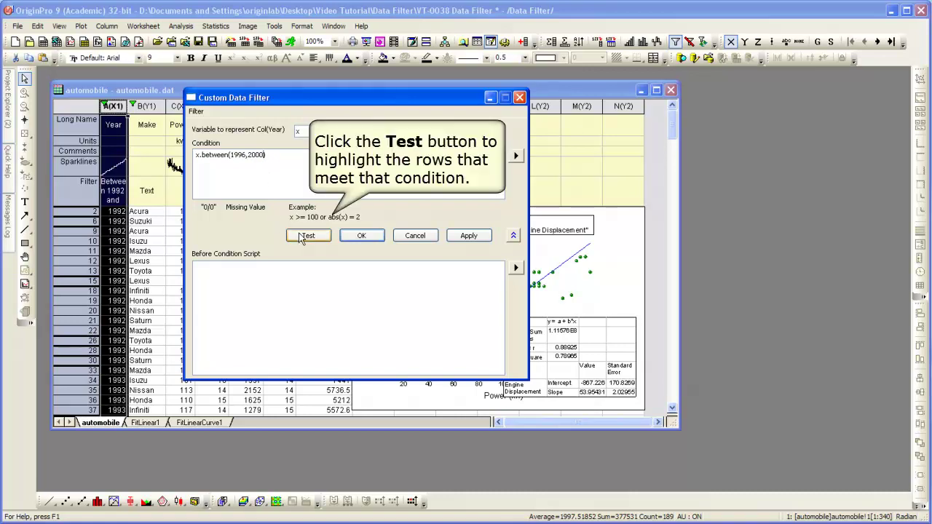
Test the 1996–2000 condition and preview the matching worksheet rows, then restore the dialog
click(303, 240)
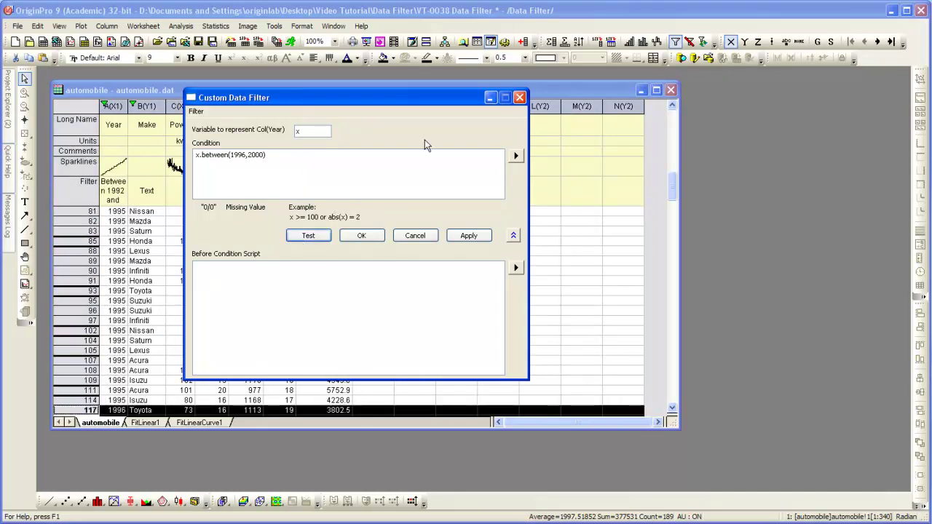
click(490, 100)
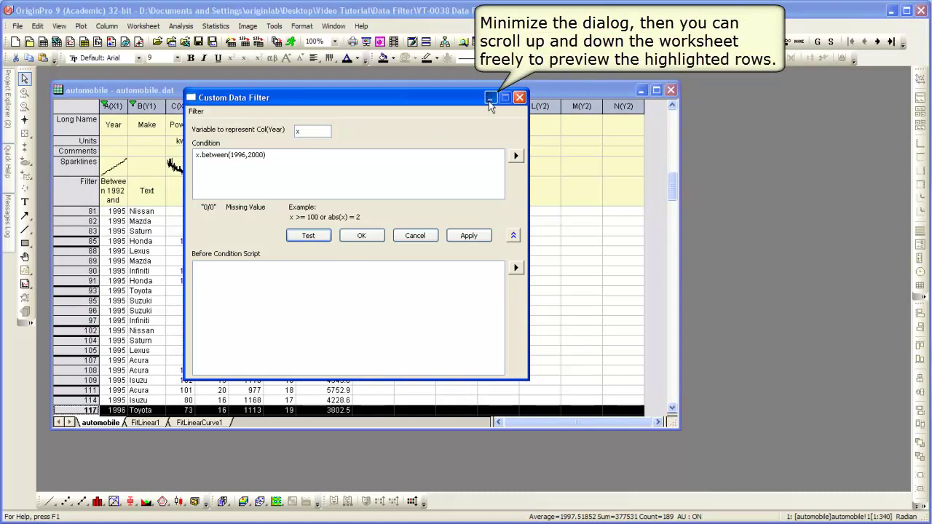
click(367, 318)
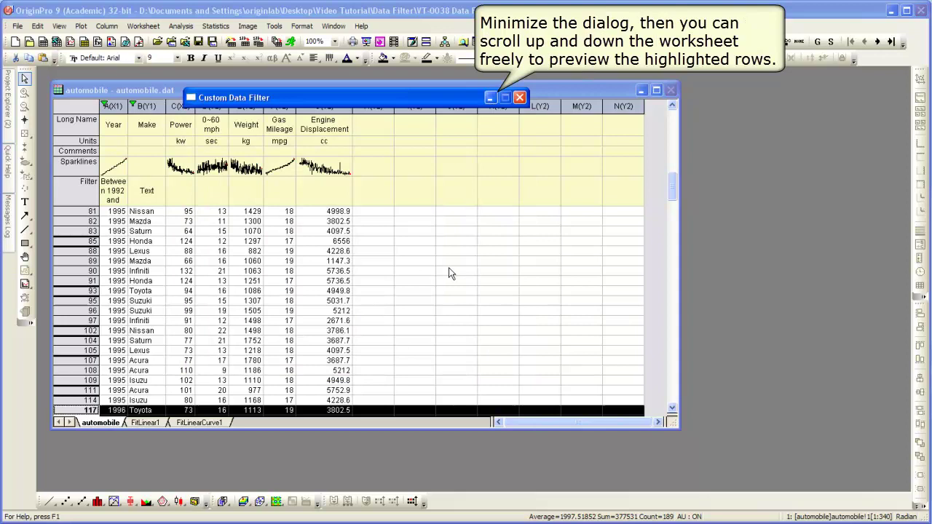
mouse_move(671, 189)
mouse_down()
mouse_move(669, 377)
mouse_move(660, 131)
mouse_move(647, 197)
mouse_move(656, 109)
mouse_up()
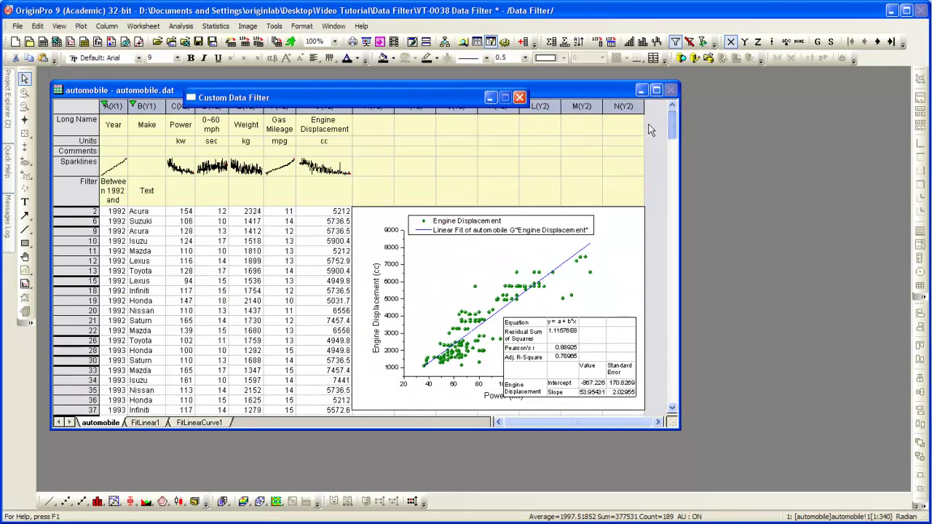
click(490, 97)
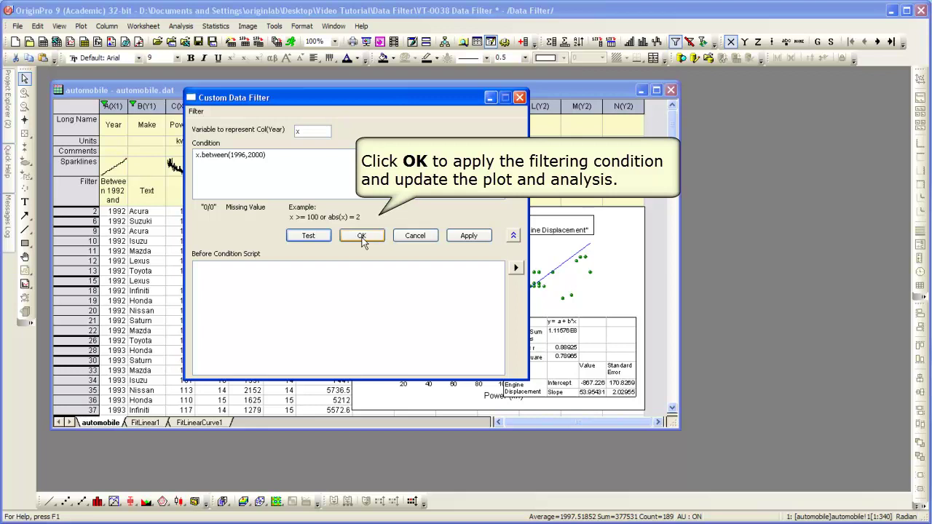
Apply the x.between(1996,2000) Year filter so the embedded linear fit recalculates
click(362, 237)
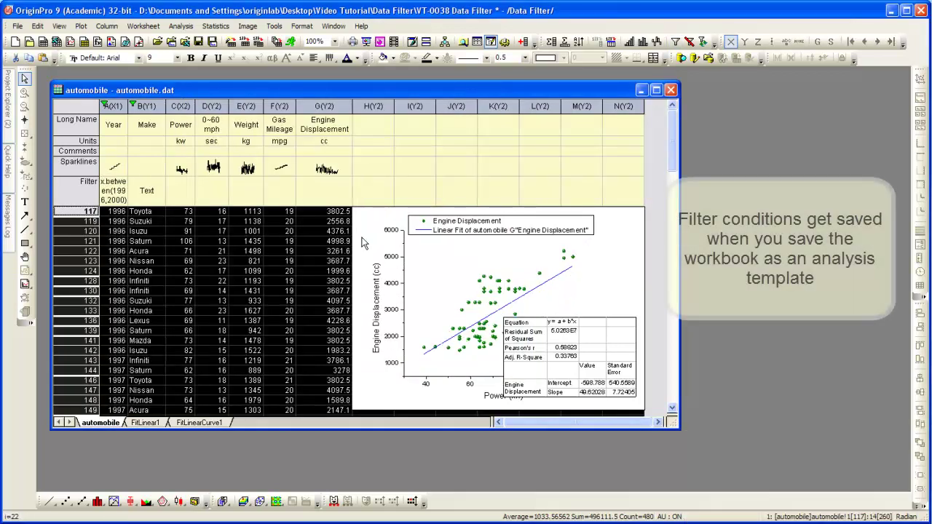
click(137, 106)
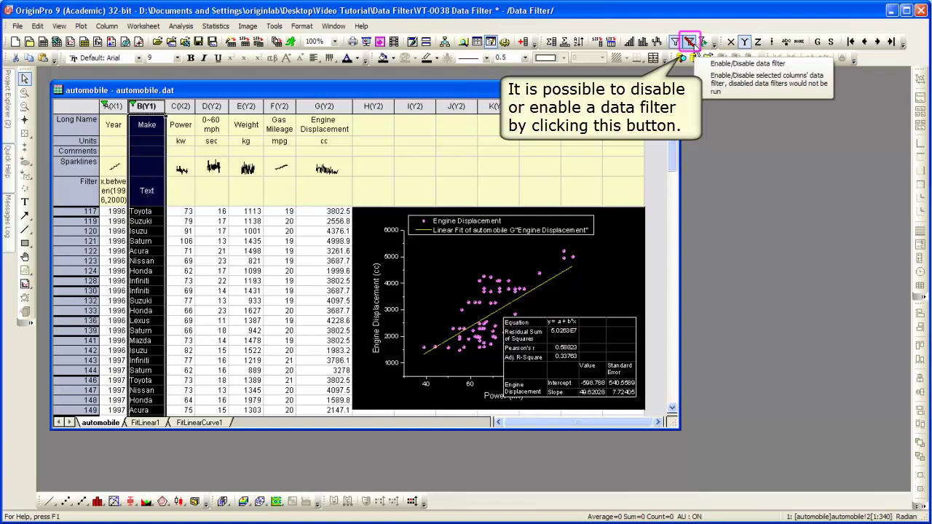
Toggle the data filter off and back on, then switch to the Large Data folder's Book1
click(689, 42)
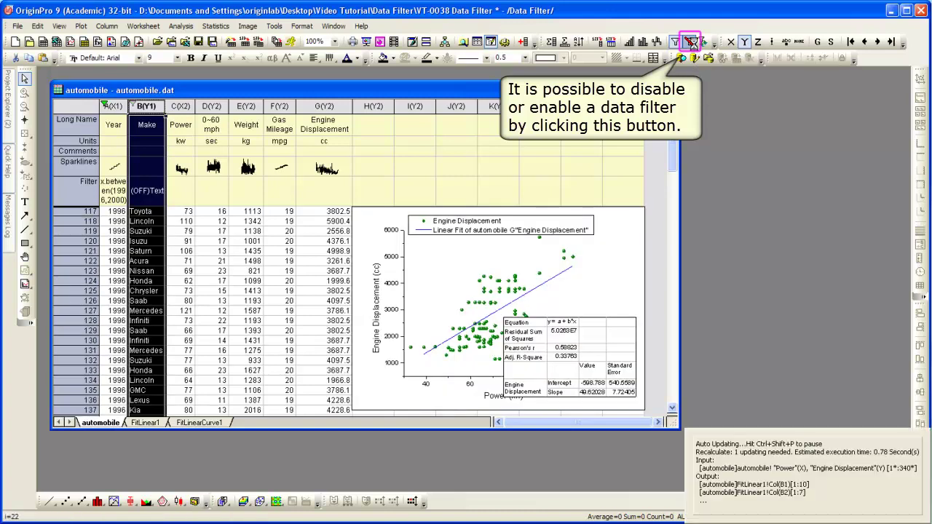
click(690, 43)
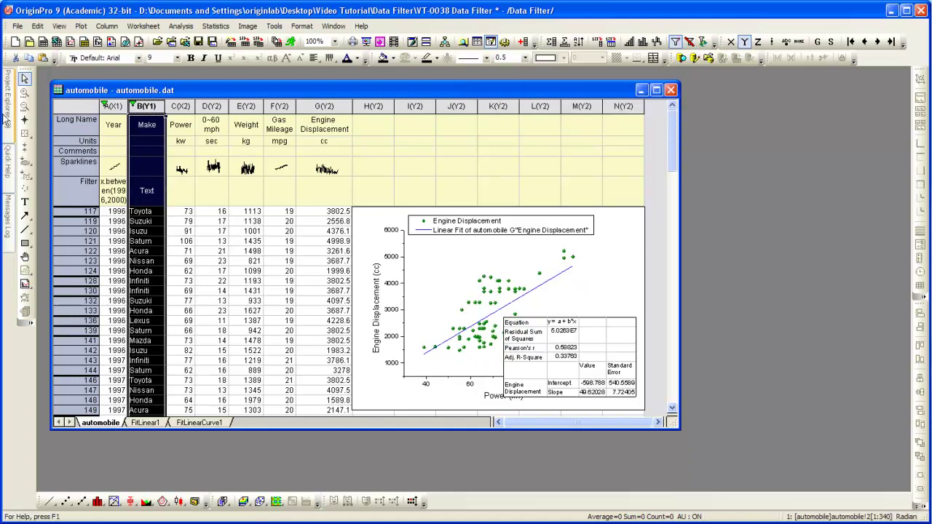
click(62, 106)
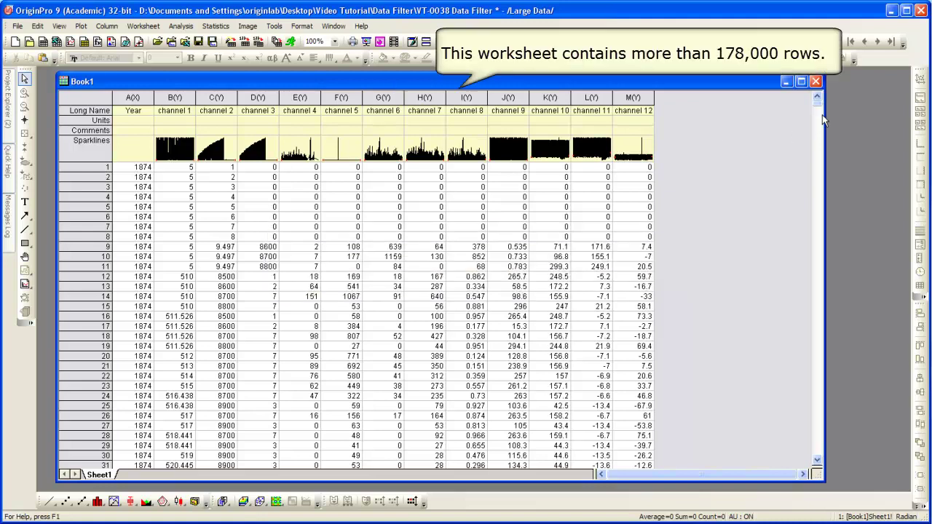
drag(817, 106, 824, 471)
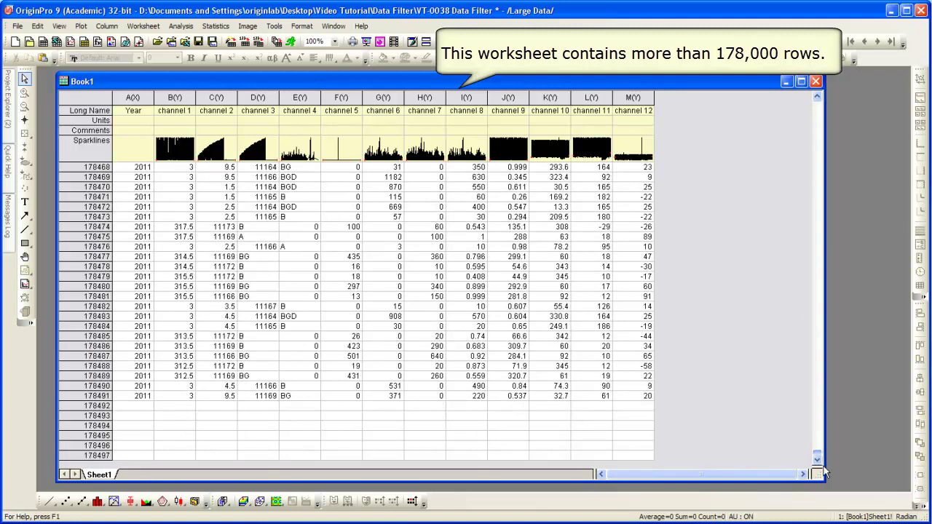
drag(816, 450, 817, 105)
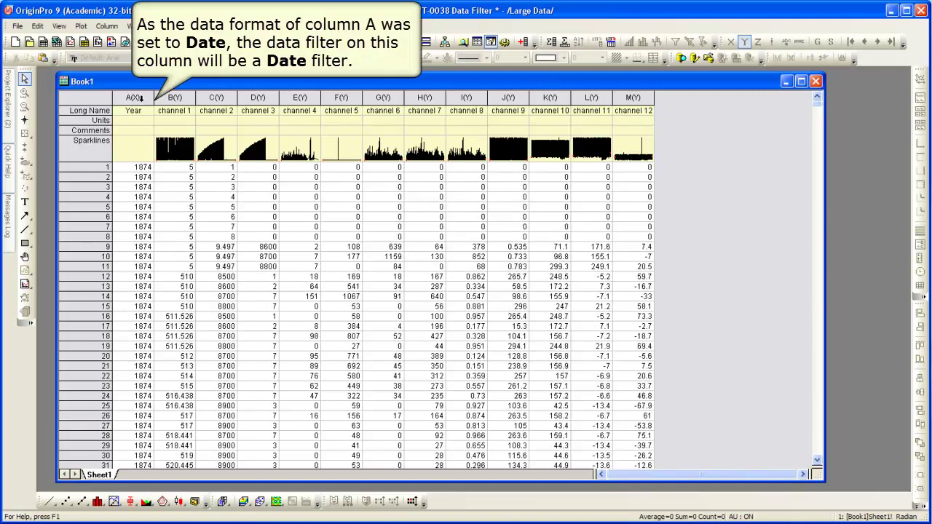
click(149, 98)
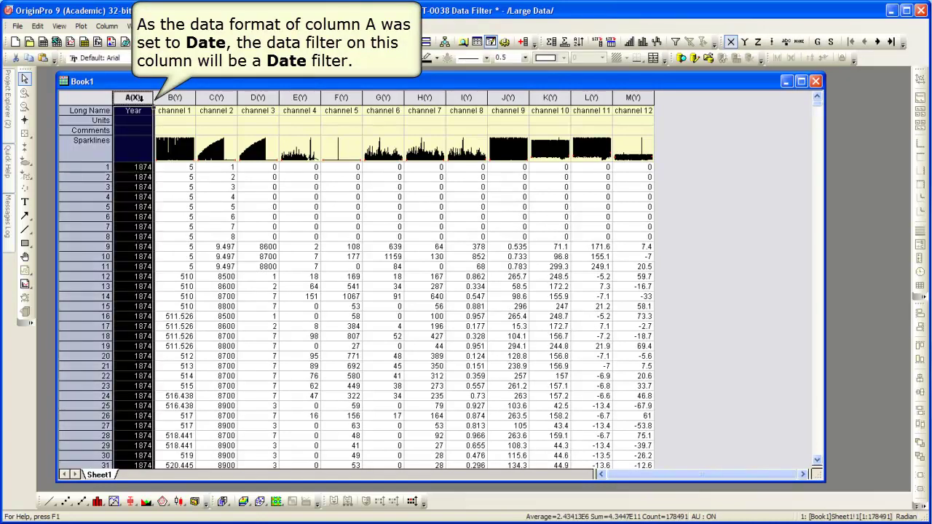
right_click(144, 99)
mouse_move(169, 251)
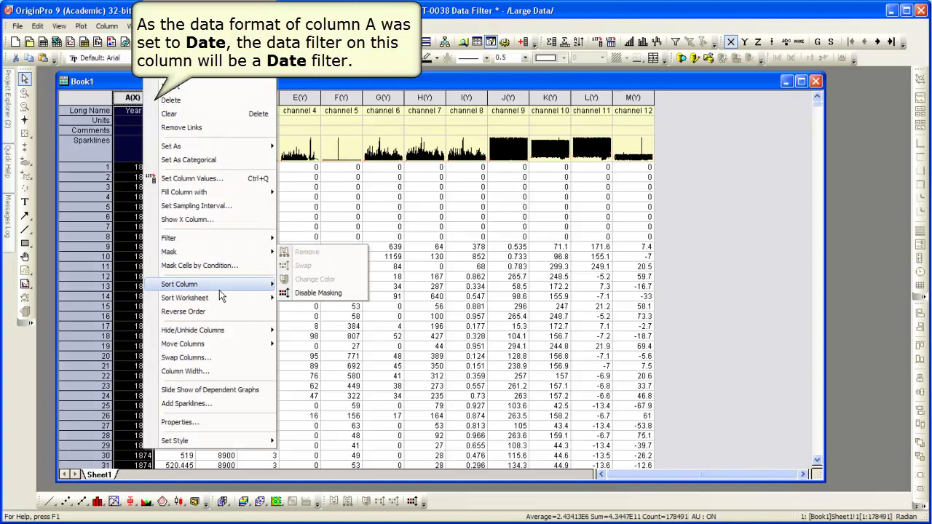
click(222, 423)
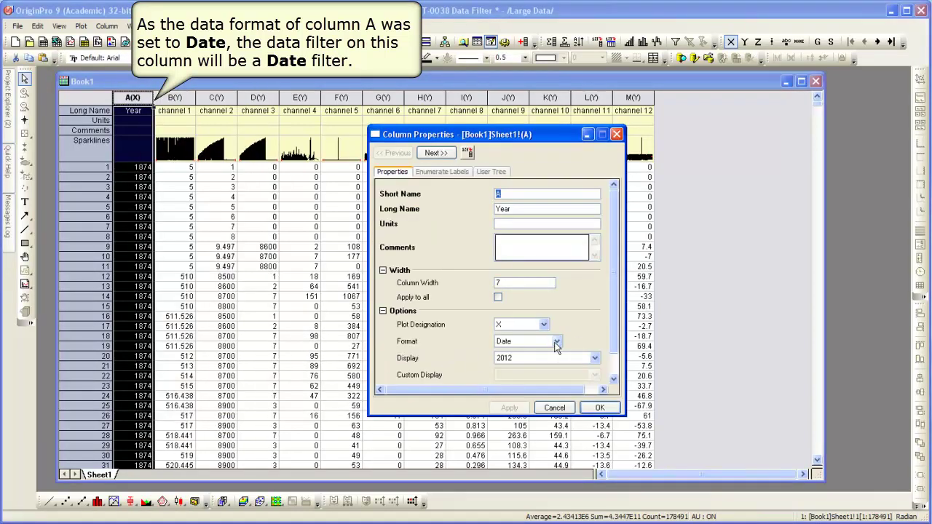
click(554, 407)
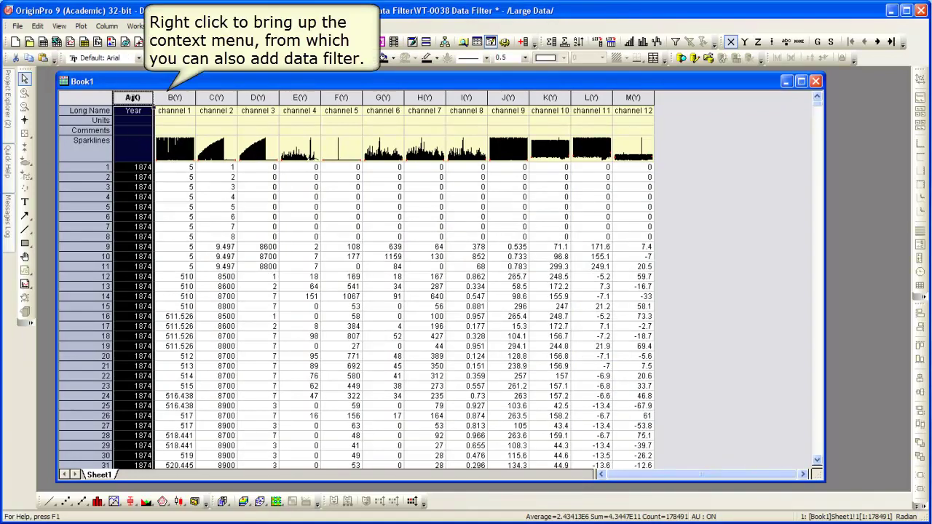
Add a Between data filter to Year column A
right_click(133, 98)
mouse_move(193, 238)
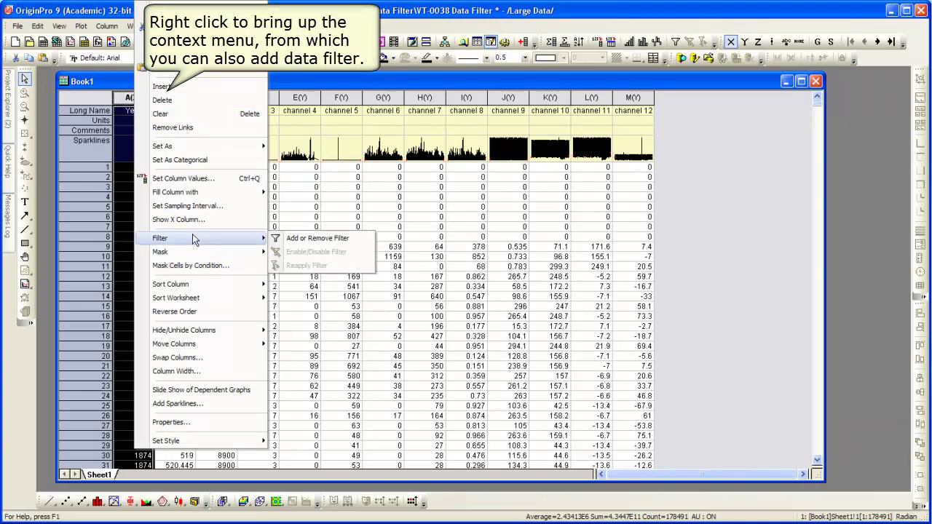
click(349, 243)
click(116, 97)
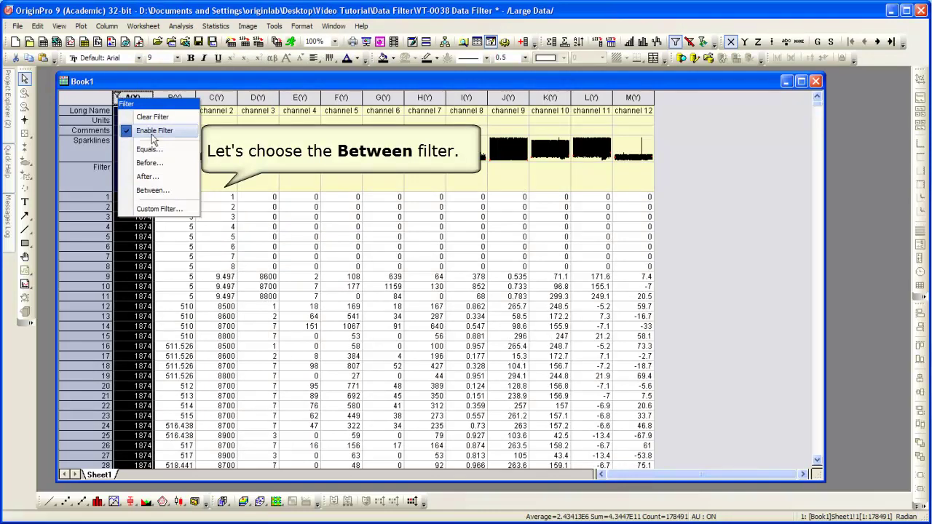
click(188, 191)
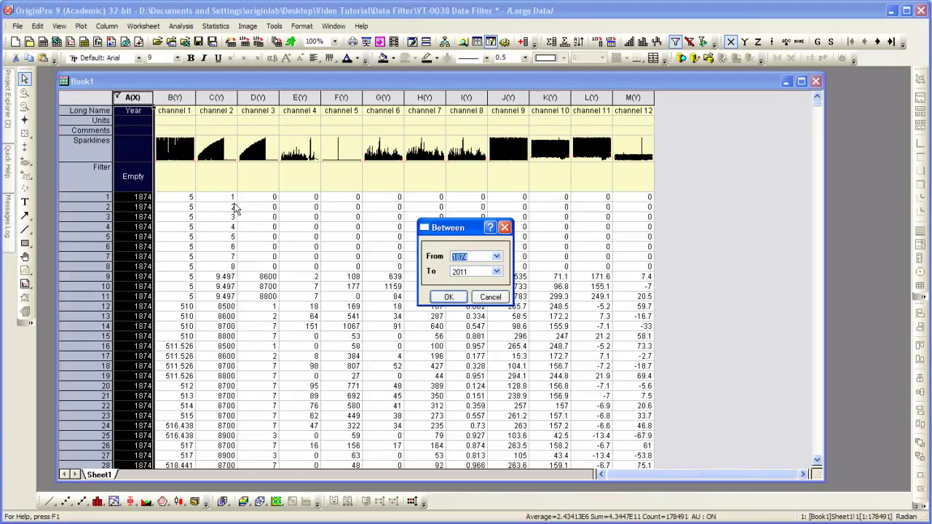
Set the Between date range from 1925 to 1935 and confirm it
click(496, 257)
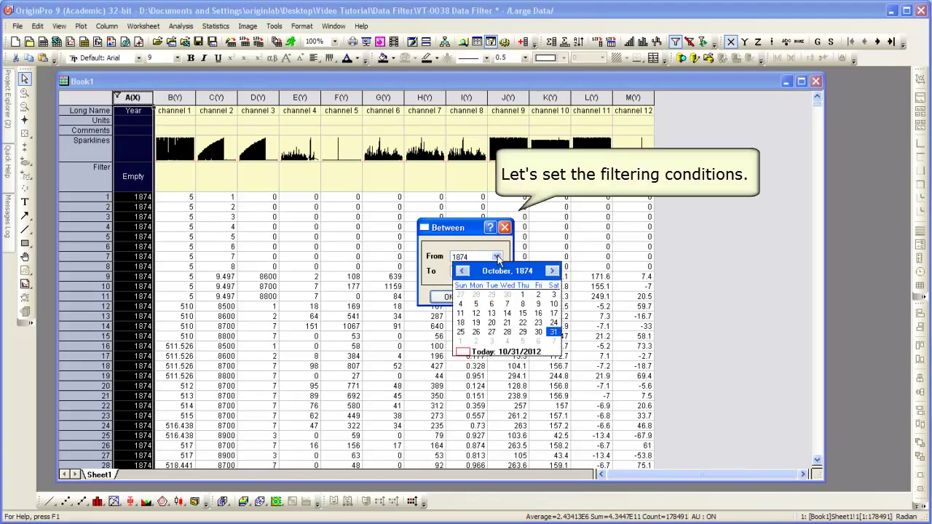
click(532, 271)
click(542, 270)
click(543, 270)
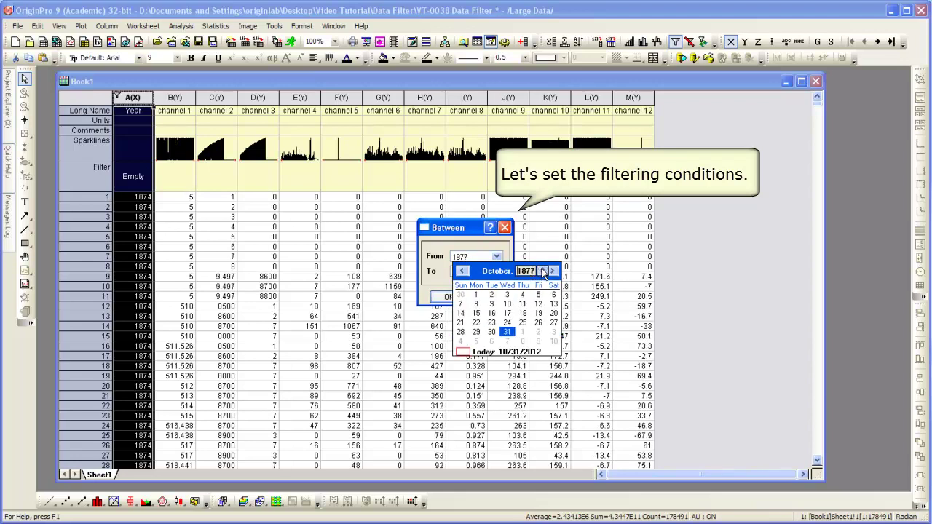
click(542, 271)
click(542, 271)
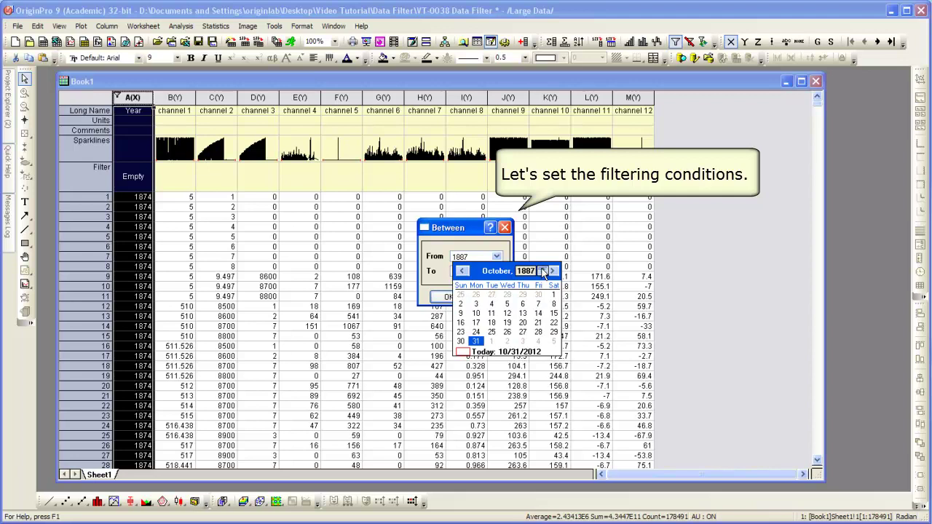
click(542, 271)
click(542, 271)
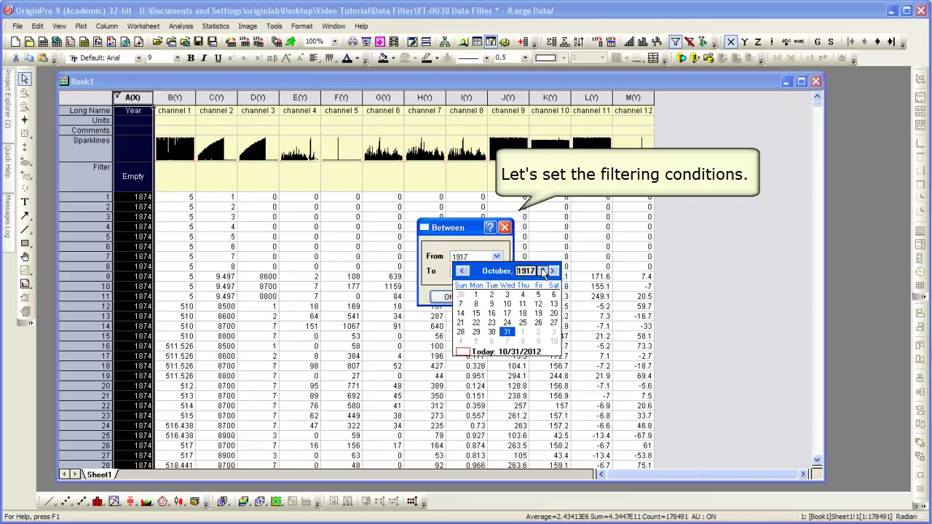
click(543, 271)
click(542, 271)
click(542, 271)
click(543, 271)
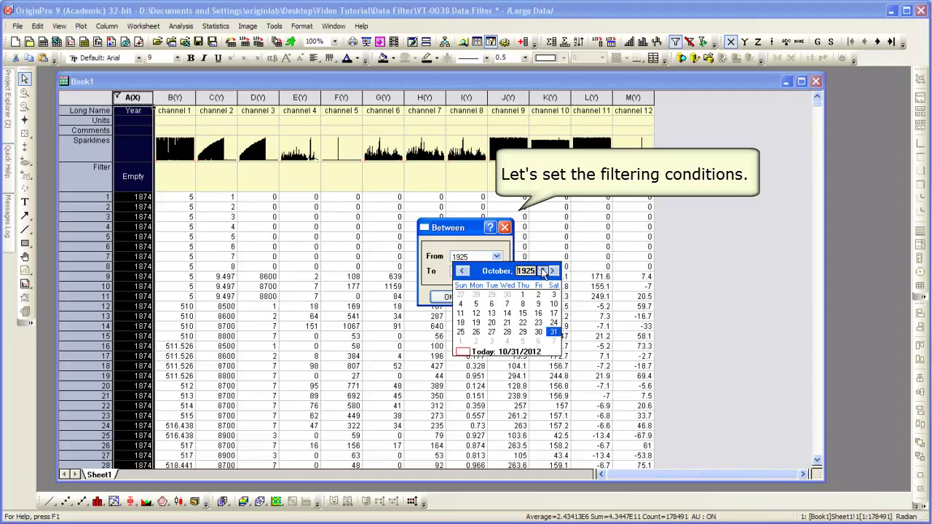
click(504, 260)
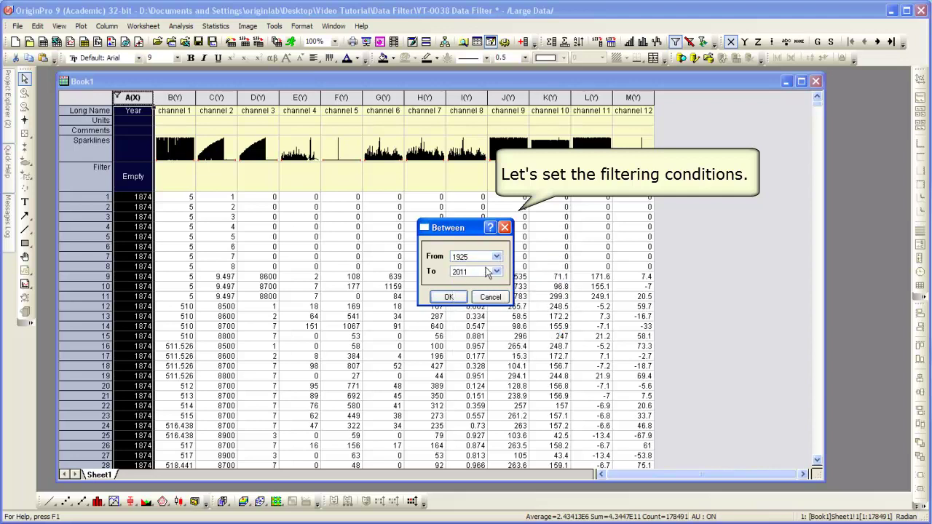
click(488, 275)
text(19)
text(35)
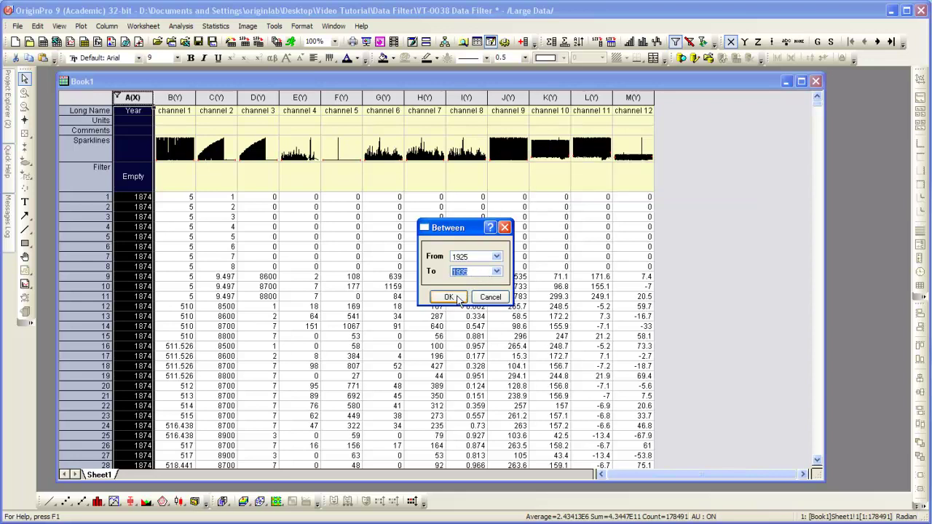
click(459, 299)
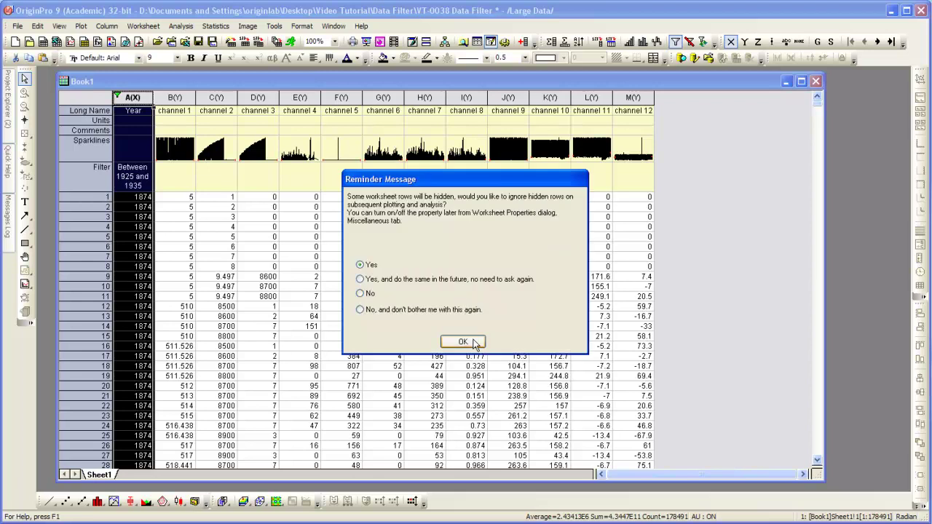
Ignore hidden rows, leaving 9,851 of 178,491 rows from 1925–1935, and scroll them
click(470, 341)
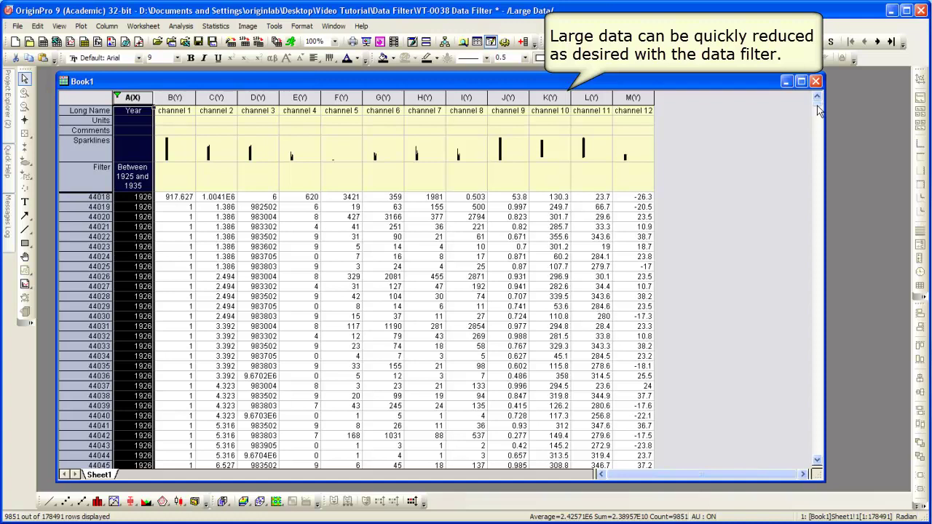
mouse_move(817, 105)
mouse_down()
mouse_move(808, 162)
mouse_move(805, 105)
mouse_up()
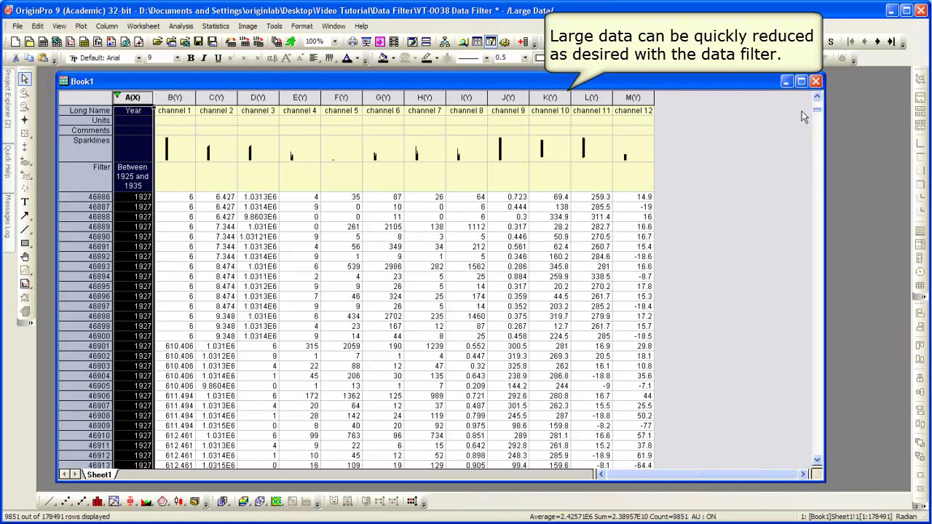